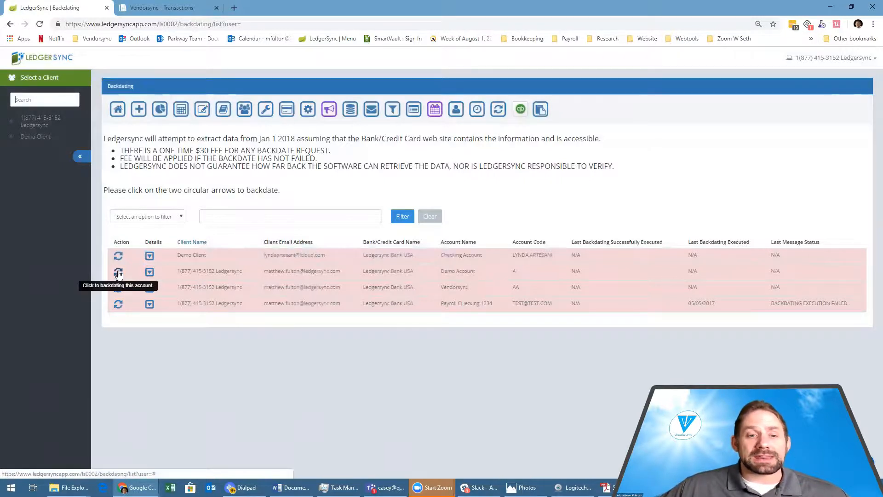
pyautogui.click(150, 272)
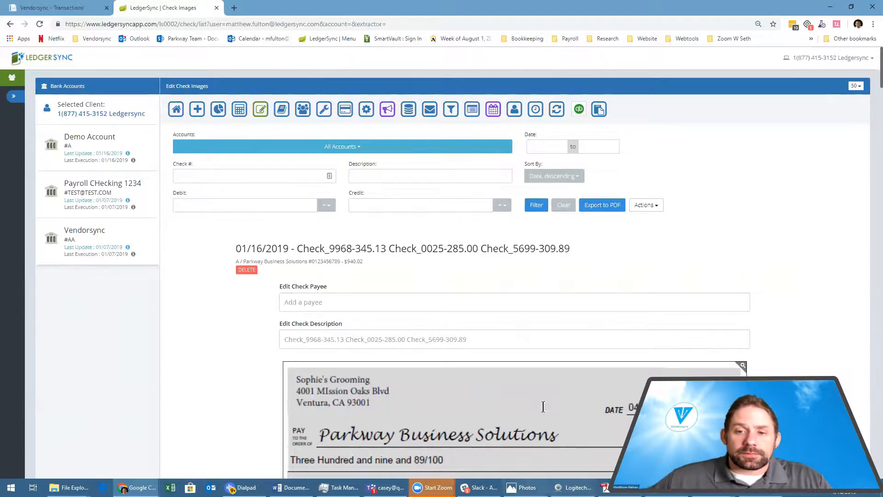
pyautogui.click(349, 303)
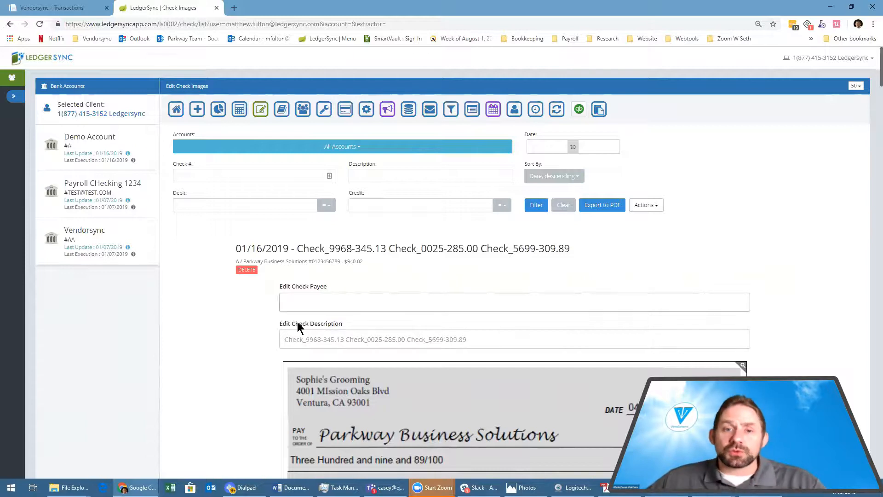
# Open the client's Transactions page and export the checked Parkway Business Solutions transactions to QuickBooks format.
pyautogui.click(238, 109)
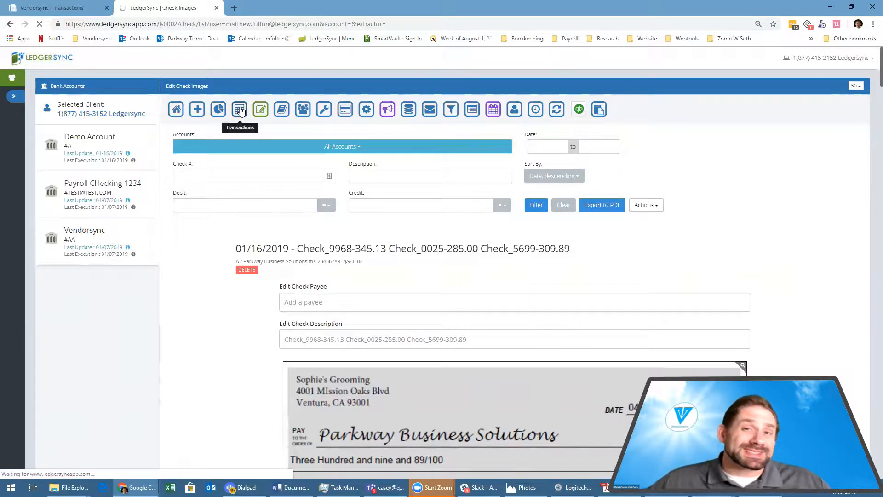
pyautogui.click(240, 109)
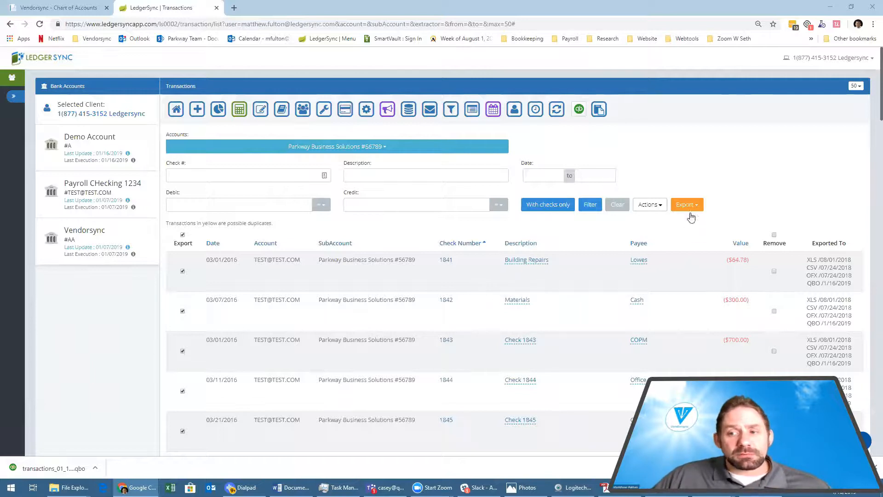
pyautogui.click(696, 205)
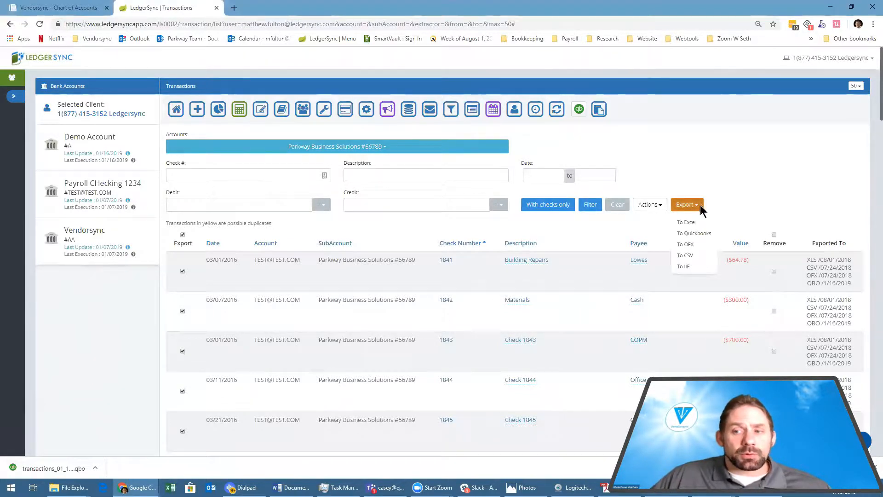
pyautogui.click(702, 234)
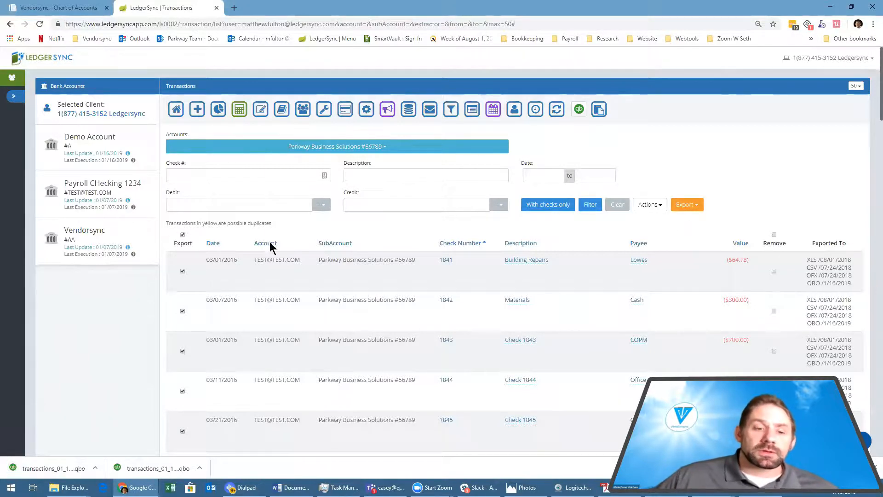
# Switch to Vendorsync and open the transactions of the Bank of SPOT account.
pyautogui.click(69, 8)
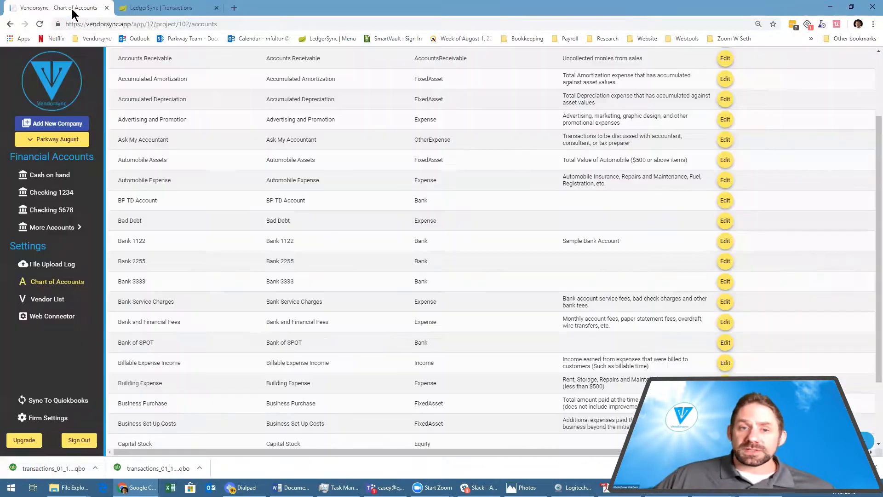
pyautogui.click(74, 228)
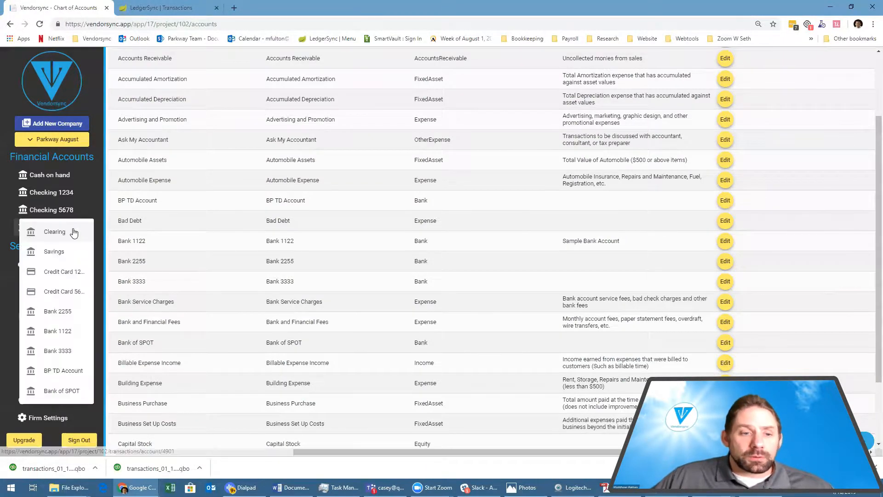
pyautogui.click(68, 390)
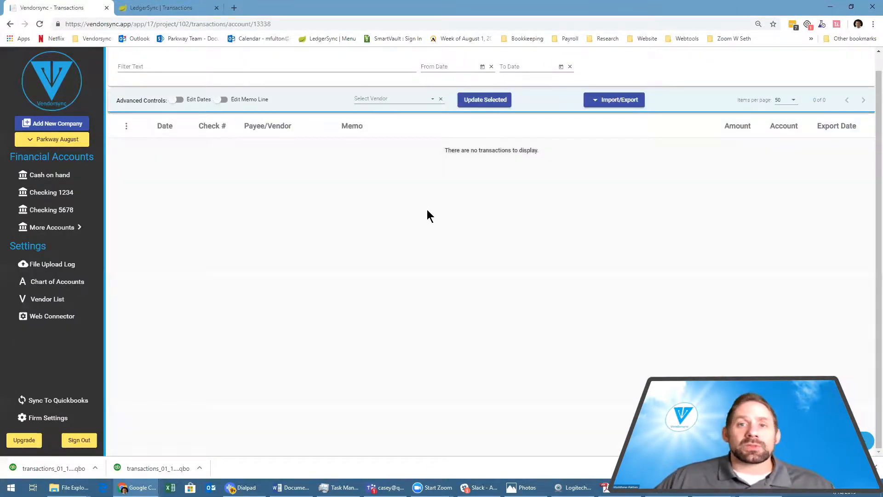
# Import the file transactions_01_16_2019 (1).qbo into the Bank of SPOT account.
pyautogui.click(598, 104)
pyautogui.click(597, 121)
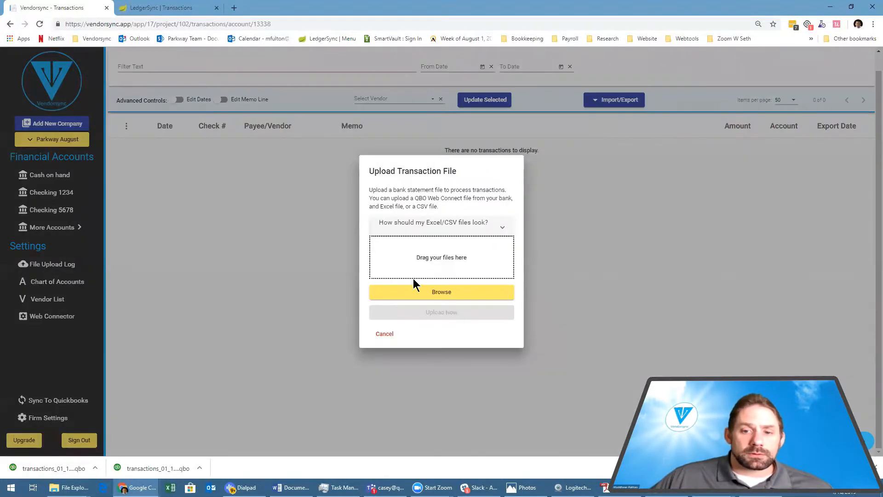
pyautogui.click(428, 291)
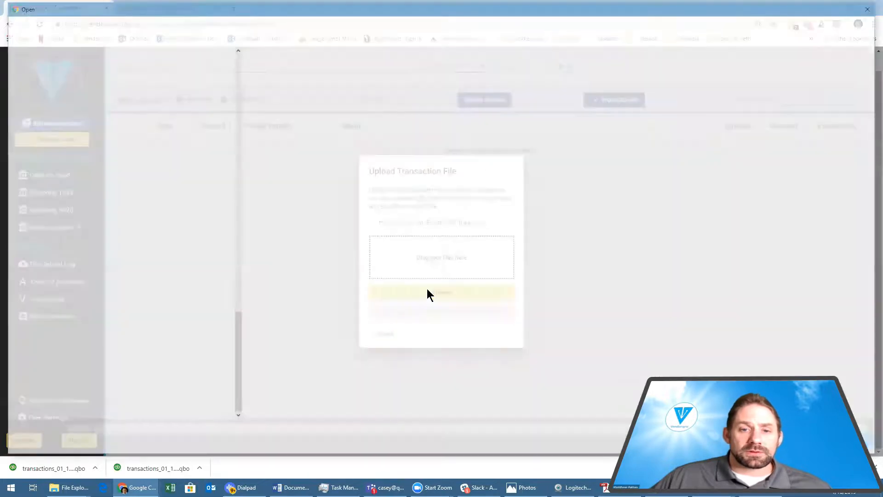
pyautogui.click(282, 92)
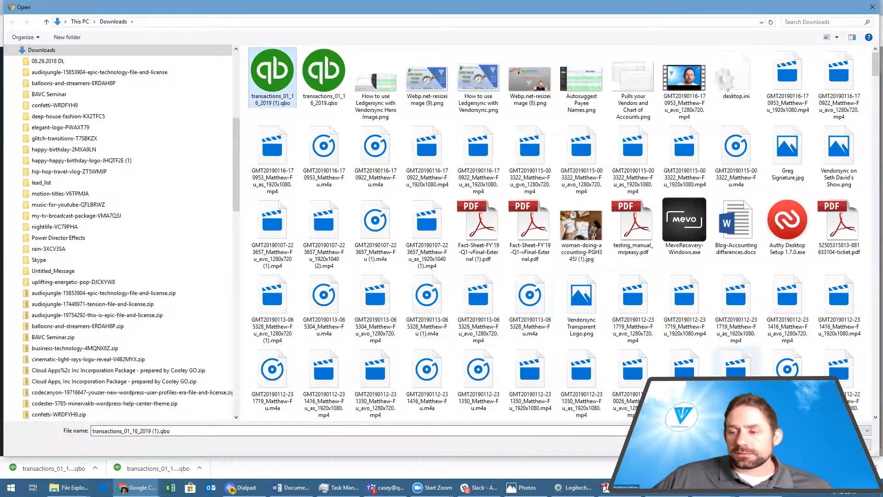
pyautogui.click(813, 444)
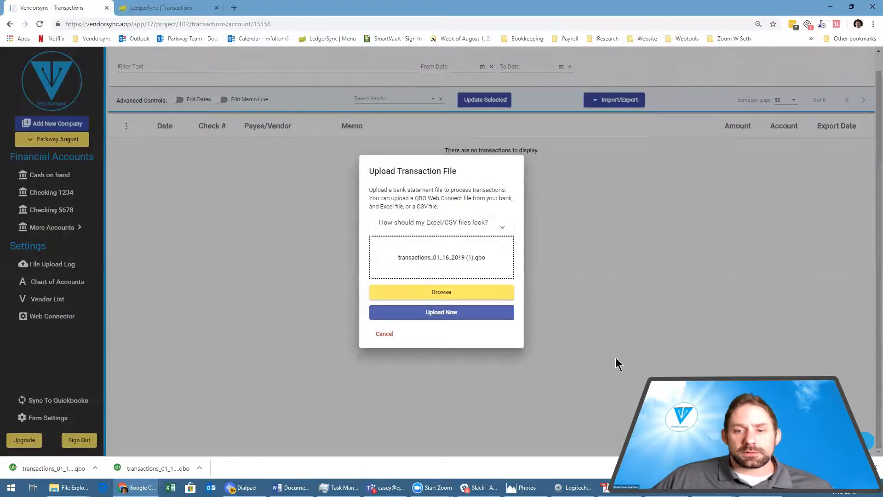
pyautogui.click(436, 314)
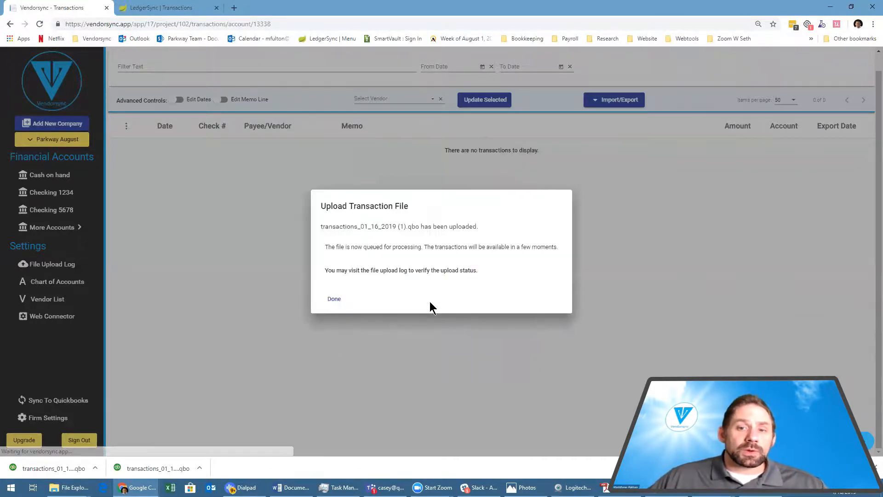
pyautogui.click(334, 300)
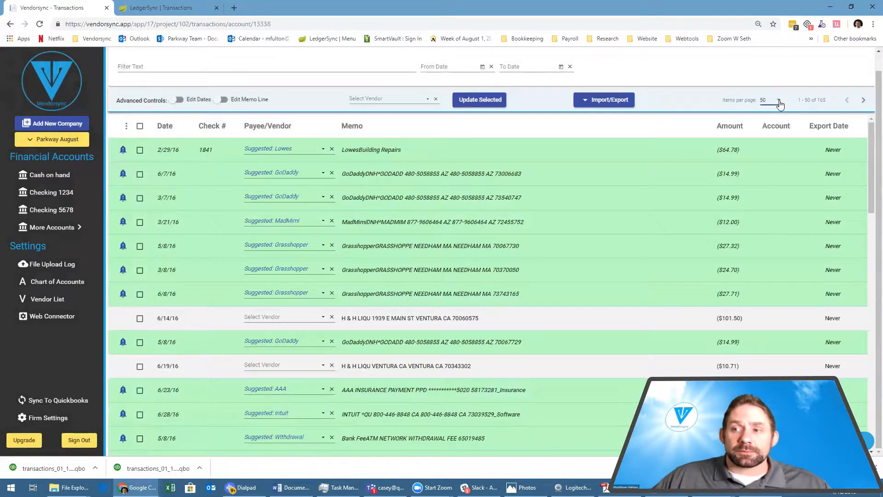
# Show 250 transactions per page and accept all suggested vendors for the imported transactions.
pyautogui.click(777, 101)
pyautogui.click(771, 130)
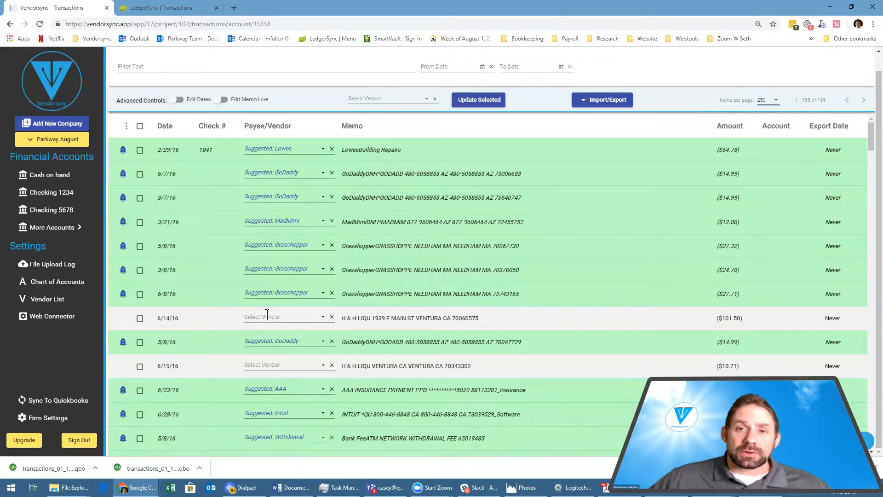
pyautogui.scroll(-3, 278, 294)
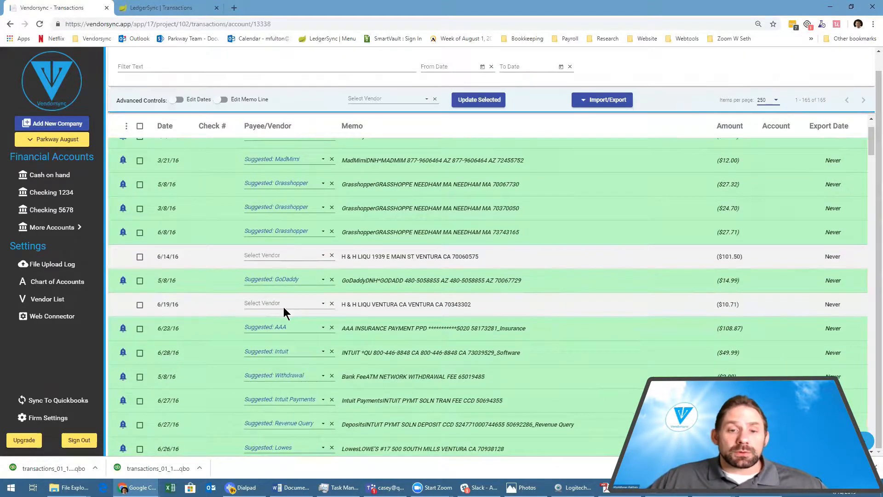
pyautogui.scroll(-2, 297, 300)
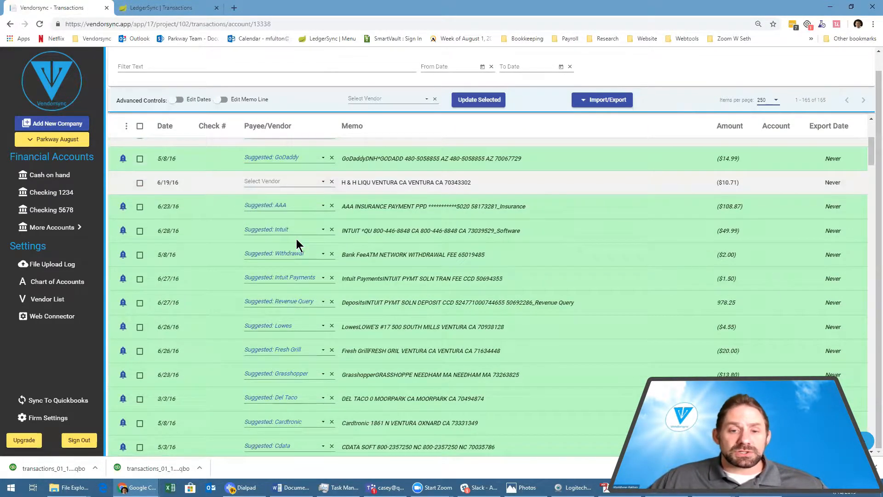
pyautogui.scroll(-3, 289, 313)
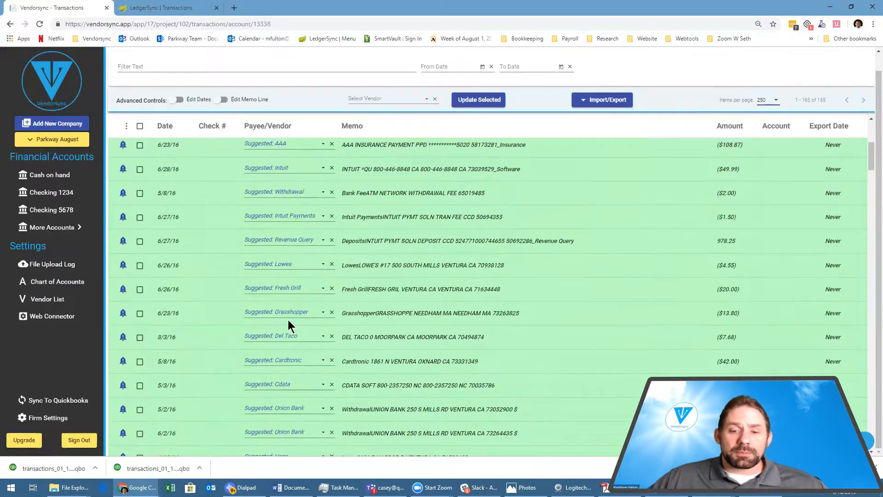
pyautogui.scroll(8, 289, 313)
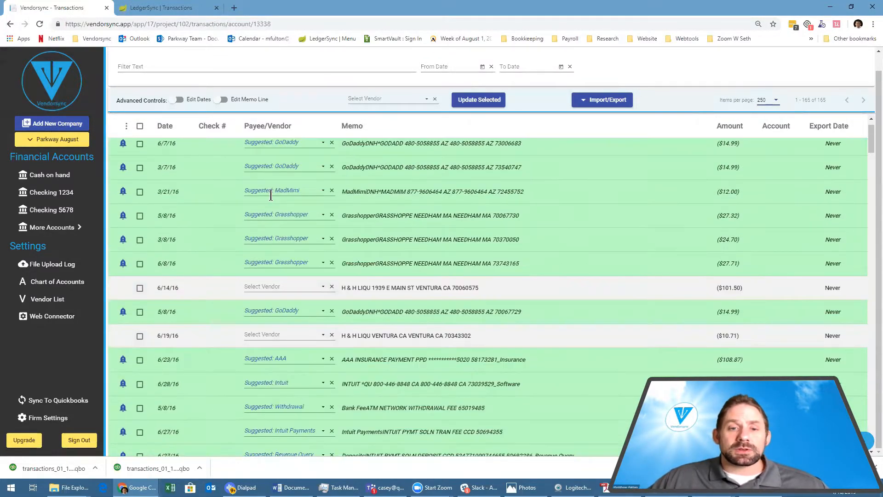
pyautogui.click(127, 143)
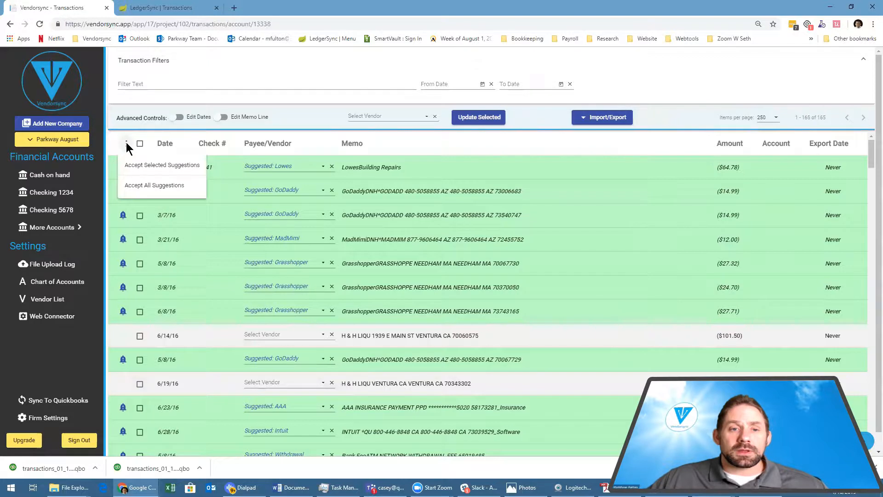
pyautogui.click(135, 186)
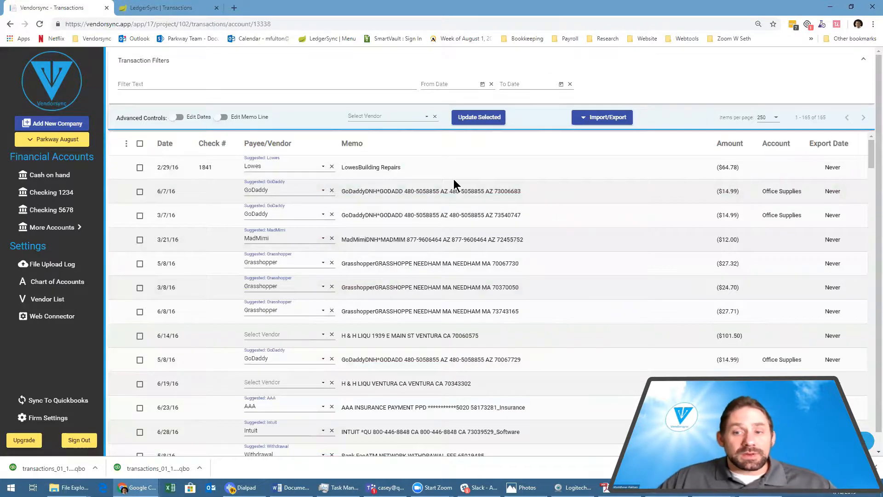
# Sort the transactions by payee/vendor in ascending order and filter them by the text MSFT.
pyautogui.click(271, 144)
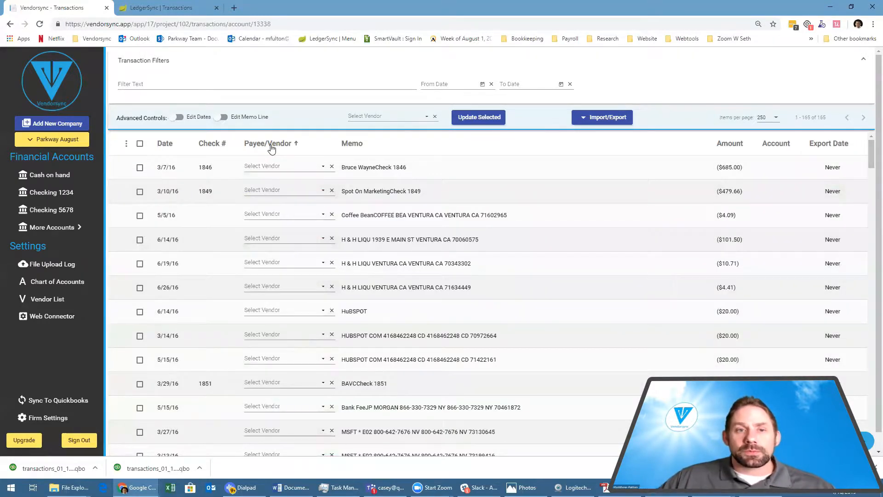
pyautogui.click(154, 84)
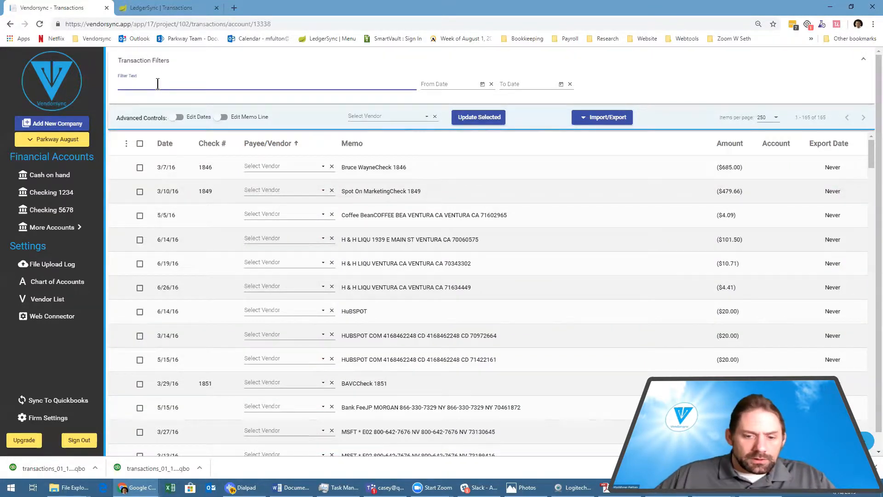
pyautogui.write('MSF')
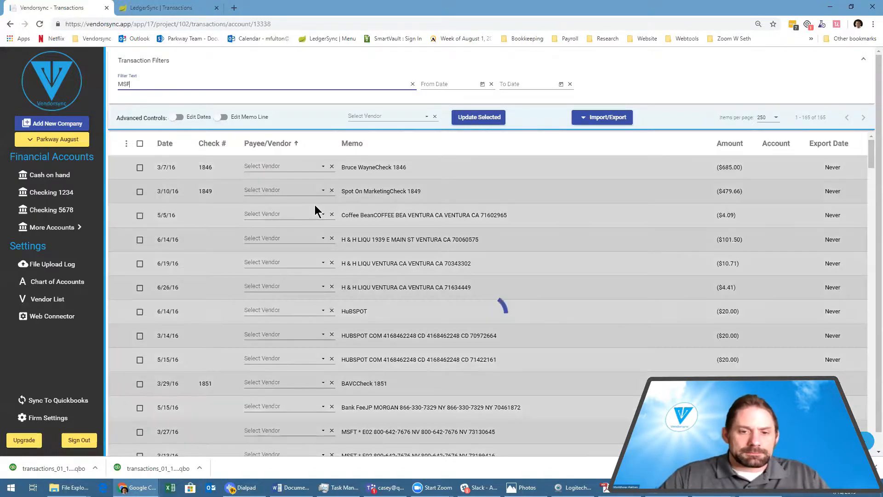
pyautogui.write('T')
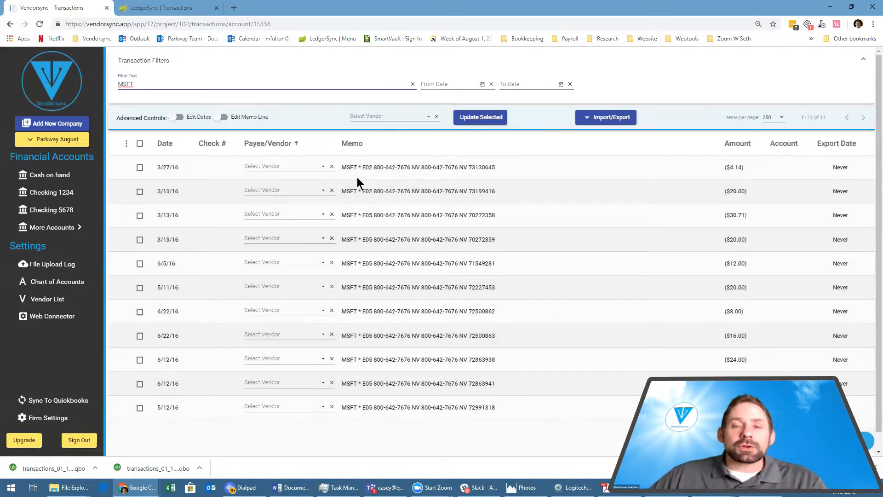
# Assign the existing vendor Microsoft to all of the filtered MSFT transactions at once.
pyautogui.click(140, 144)
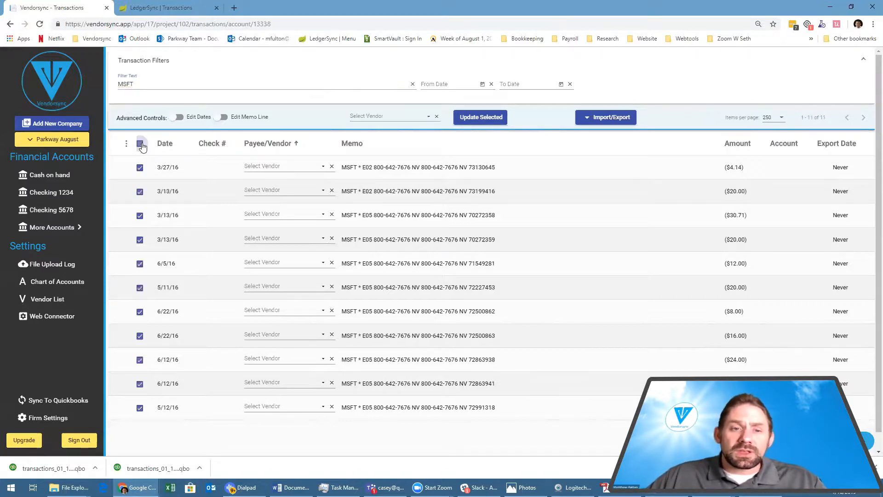
pyautogui.click(384, 115)
pyautogui.write('Micro')
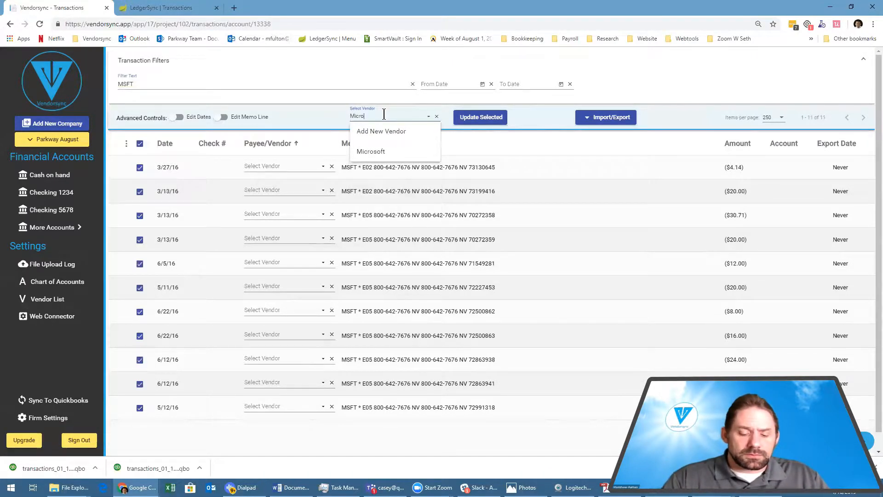
pyautogui.write('soft')
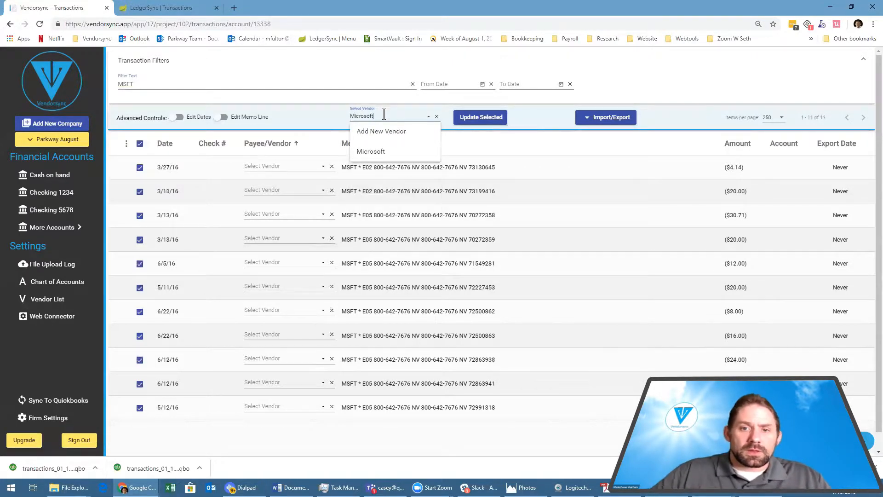
pyautogui.click(372, 150)
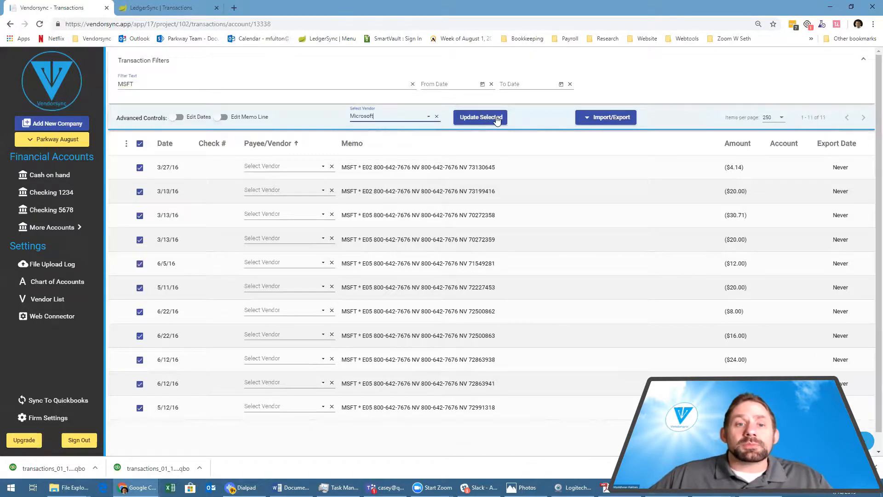
pyautogui.click(496, 119)
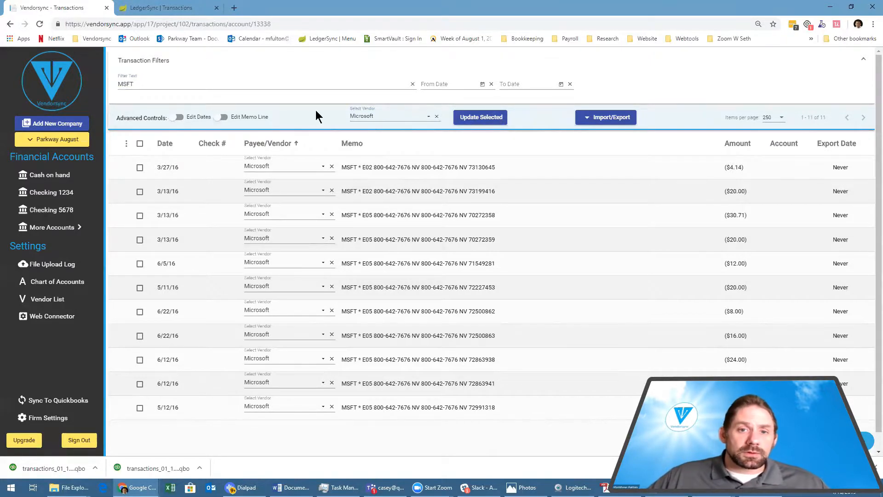
# Clear the text filter, then select all of the account's transactions and start exporting them.
pyautogui.click(413, 85)
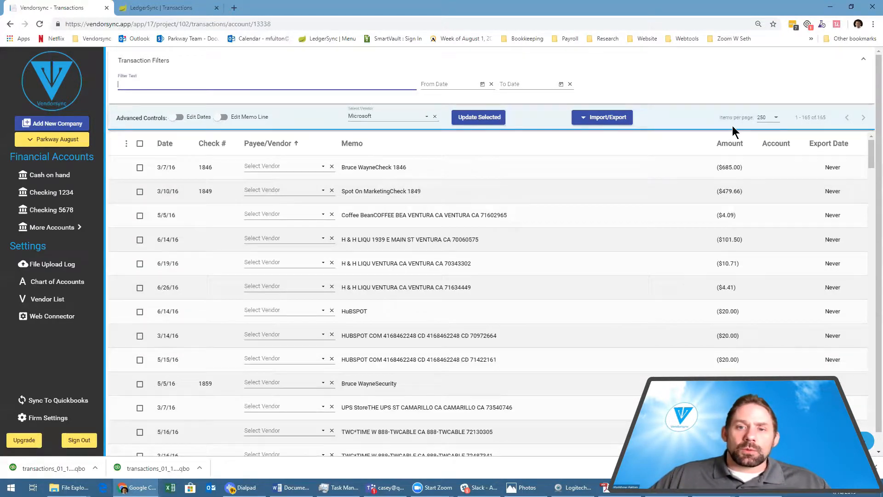
pyautogui.click(139, 145)
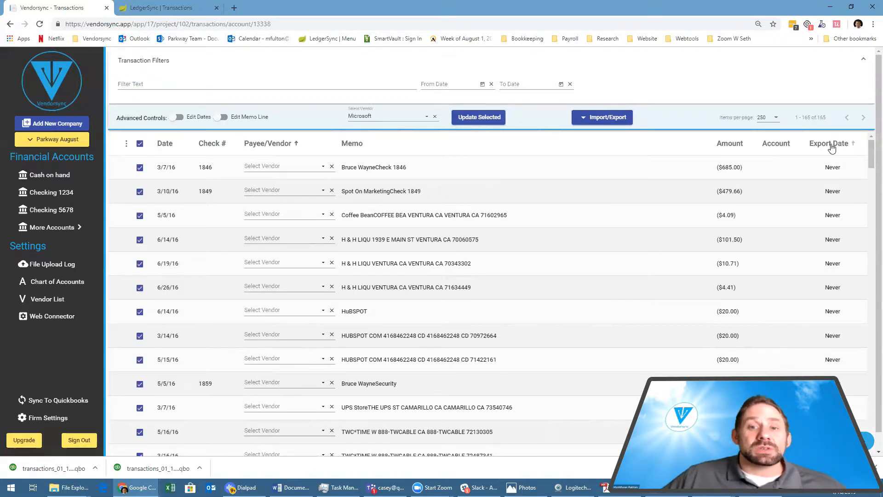
pyautogui.click(583, 117)
pyautogui.moveTo(586, 161)
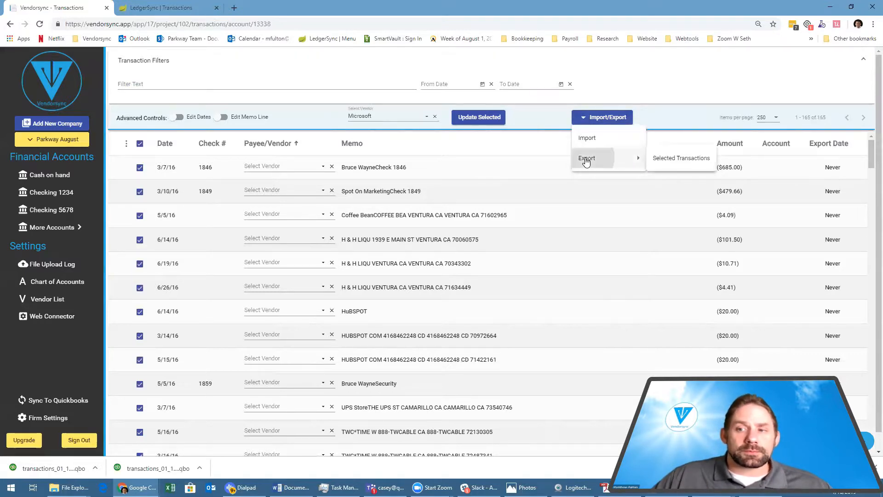
pyautogui.click(675, 159)
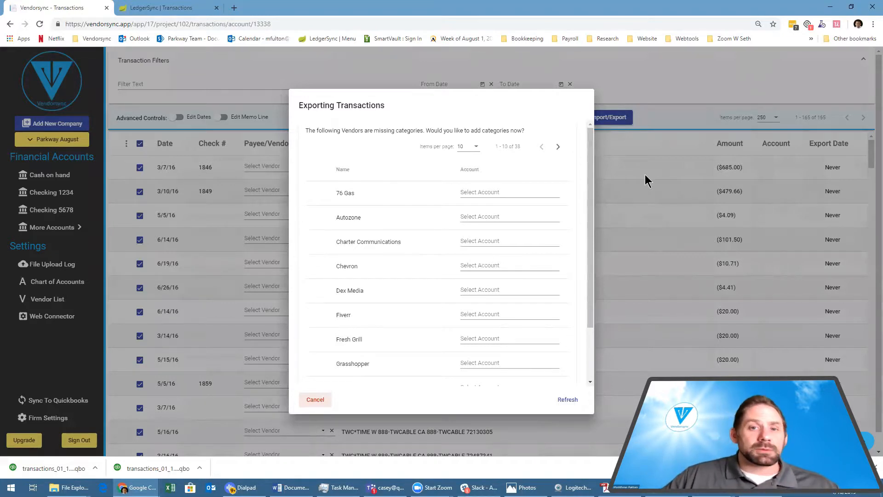
# Assign the Automobile Expense account to the vendor 76 Gas and Repairs and Maintenance to Autozone.
pyautogui.click(500, 190)
pyautogui.write('AUto')
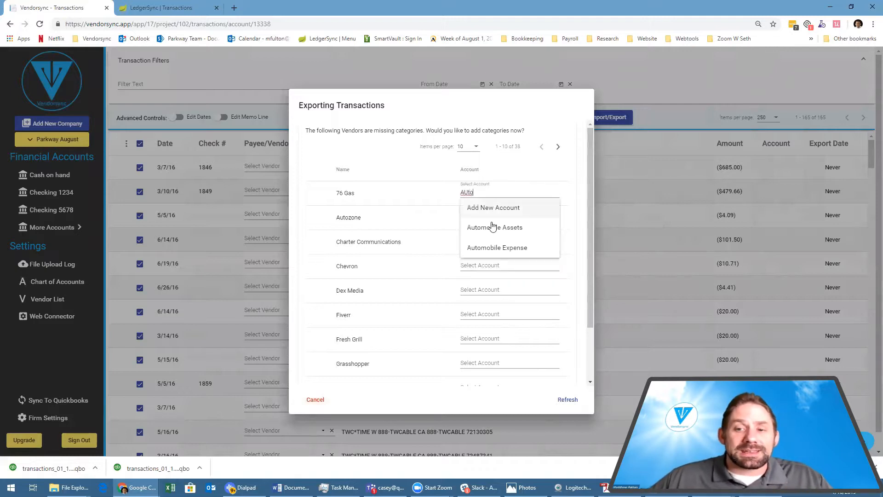
pyautogui.click(493, 247)
pyautogui.click(483, 215)
pyautogui.write('Repair')
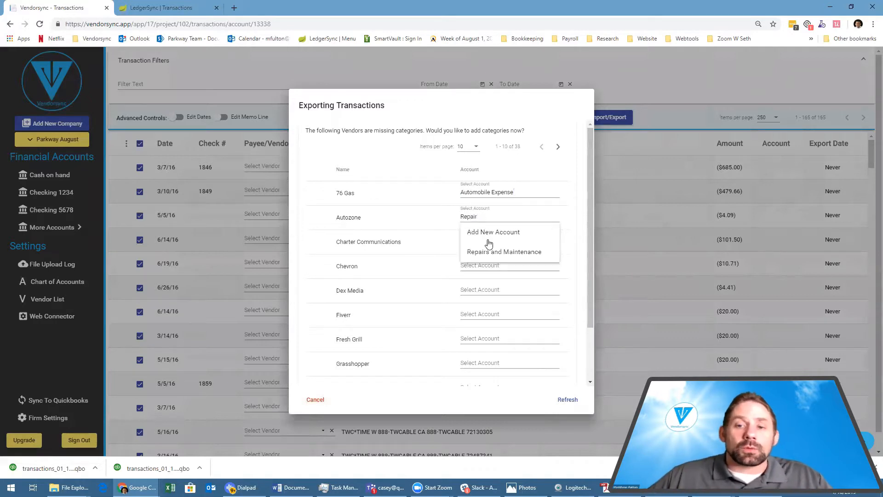
pyautogui.click(488, 251)
# Assign the Telephone Expense account to the vendor Charter Communications.
pyautogui.click(483, 238)
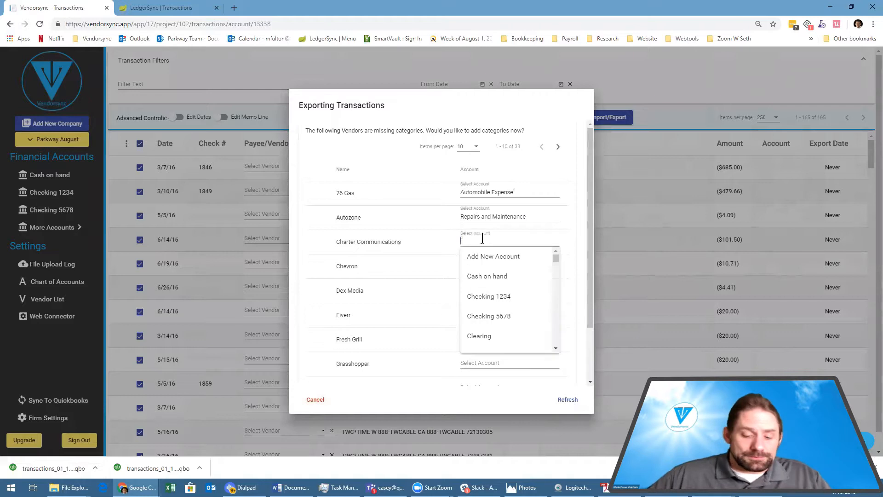
pyautogui.write('Tele')
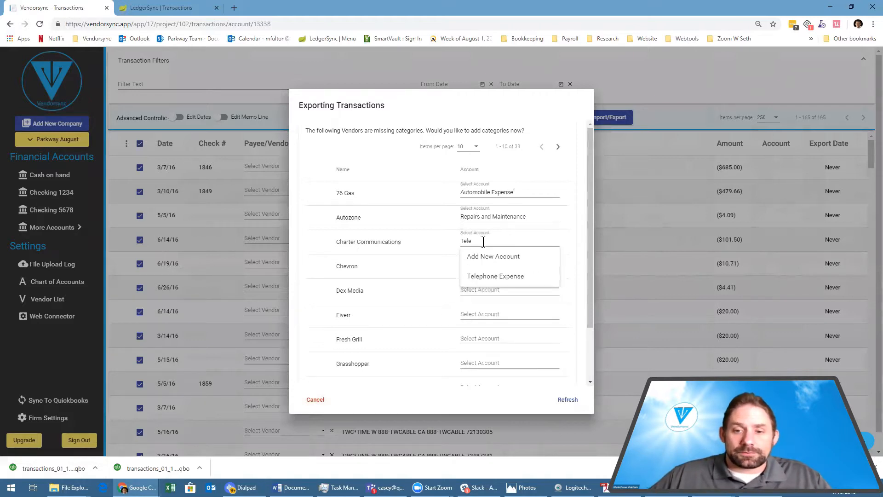
pyautogui.click(476, 275)
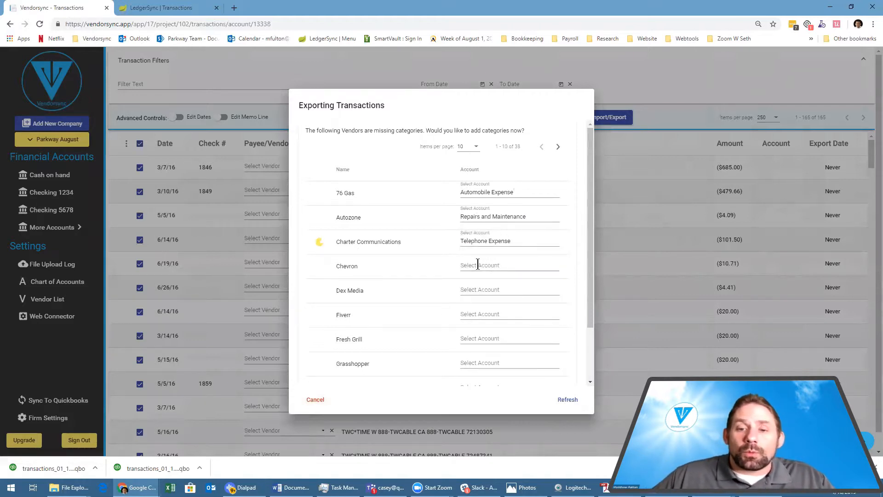
pyautogui.scroll(-2, 533, 301)
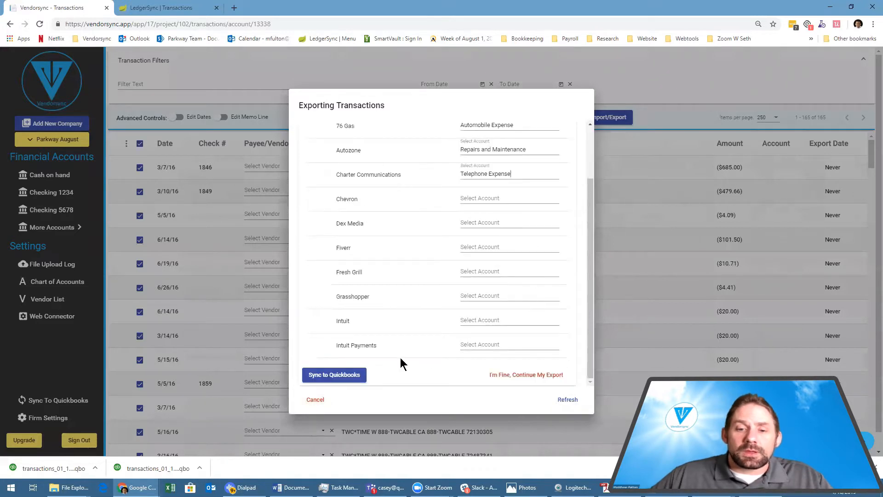